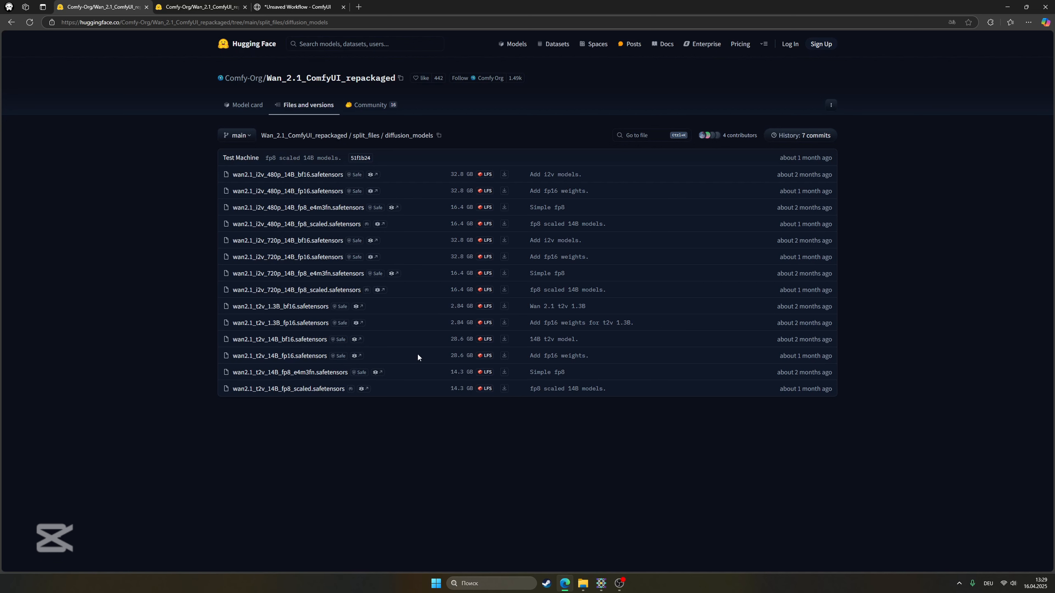
- Switch to File Explorer and examine the Wan model files in the diffusion_models folder of ComfyUI's models directory
click(583, 583)
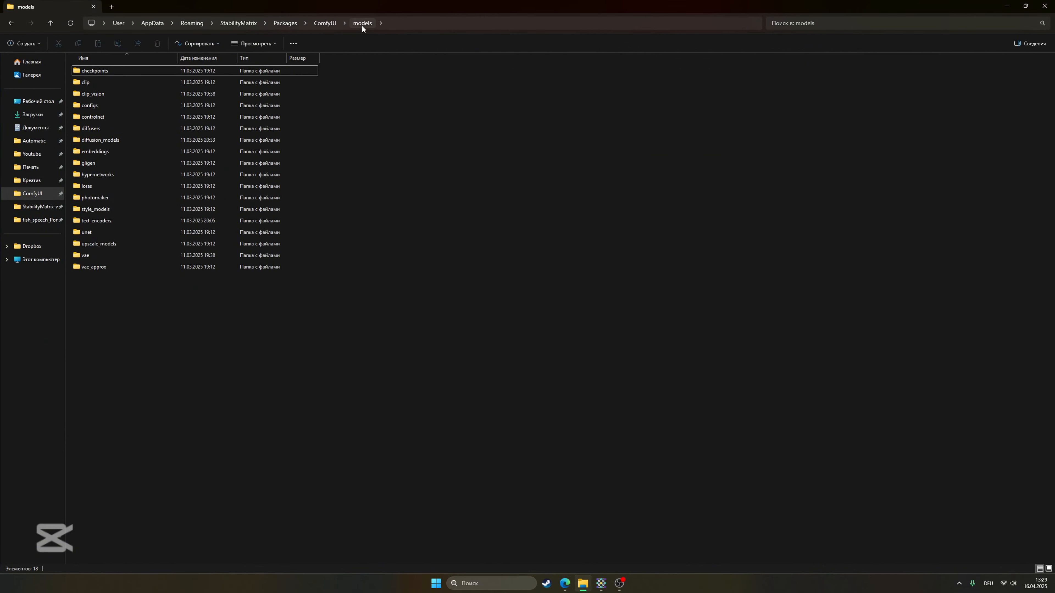
double_click(95, 143)
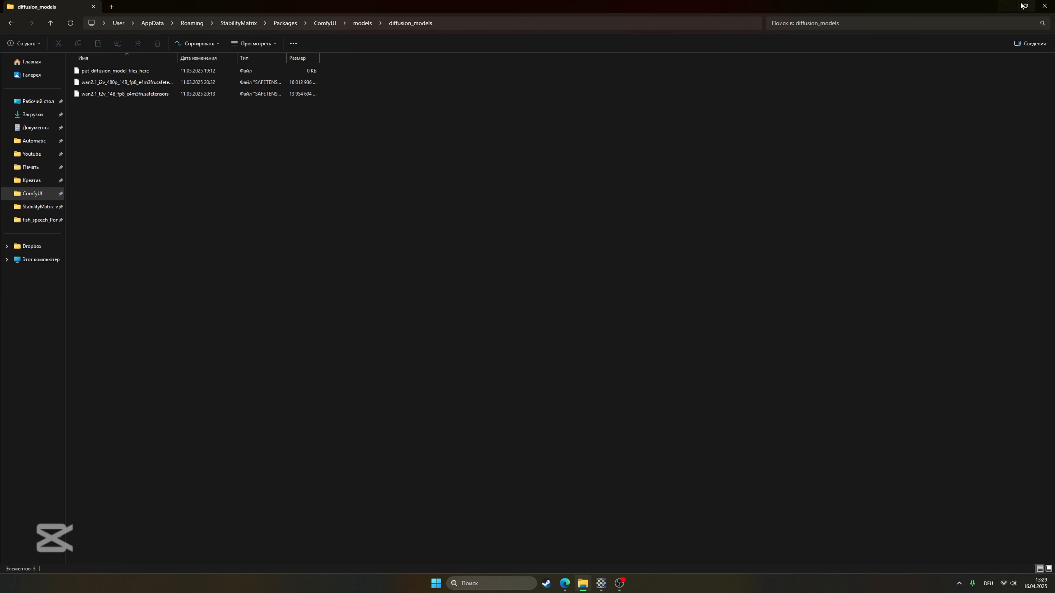
click(1006, 6)
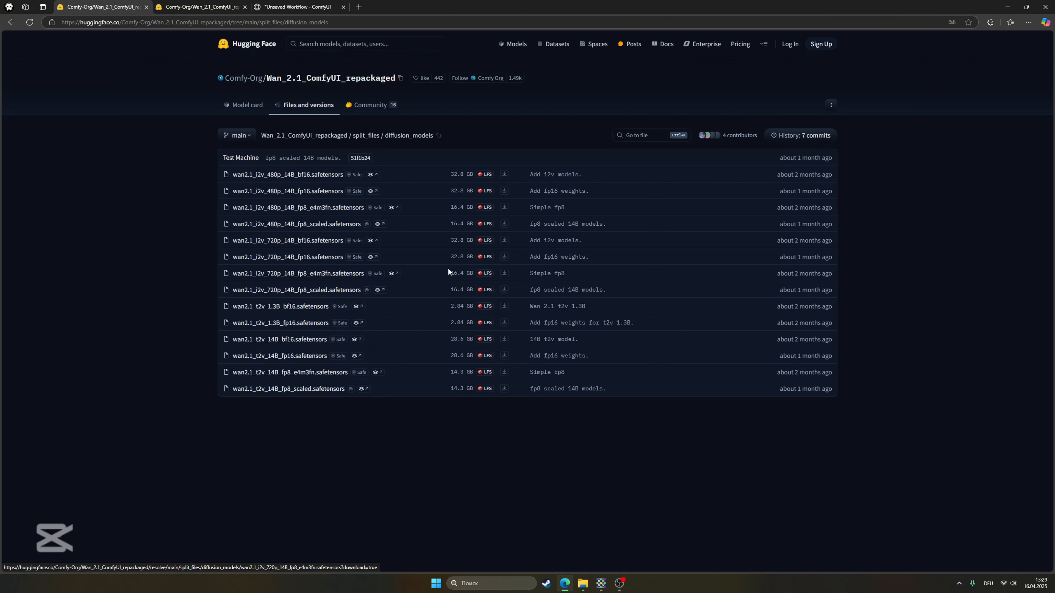
- View the example workflows page of the Wan 2.1 repository, and switch to ComfyUI and hide its workflow sidebar
click(189, 11)
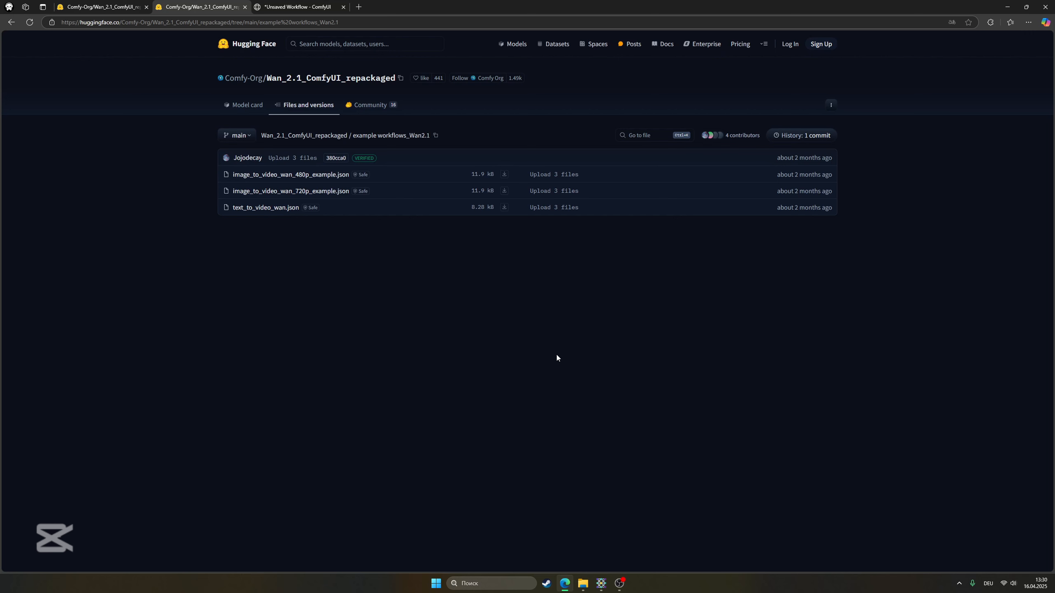
click(304, 7)
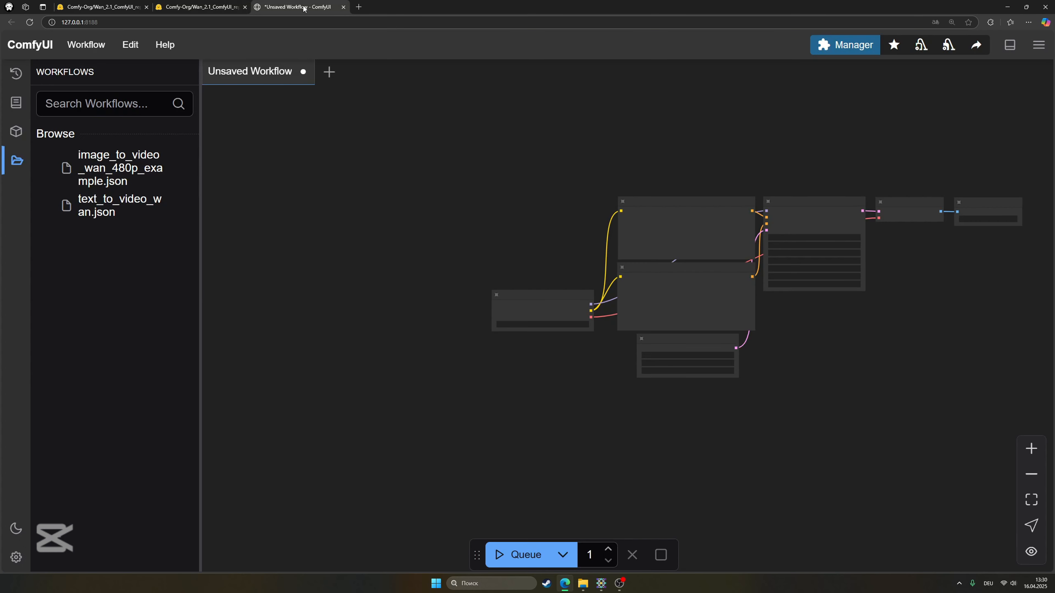
drag(497, 183, 416, 192)
mouse_move(178, 175)
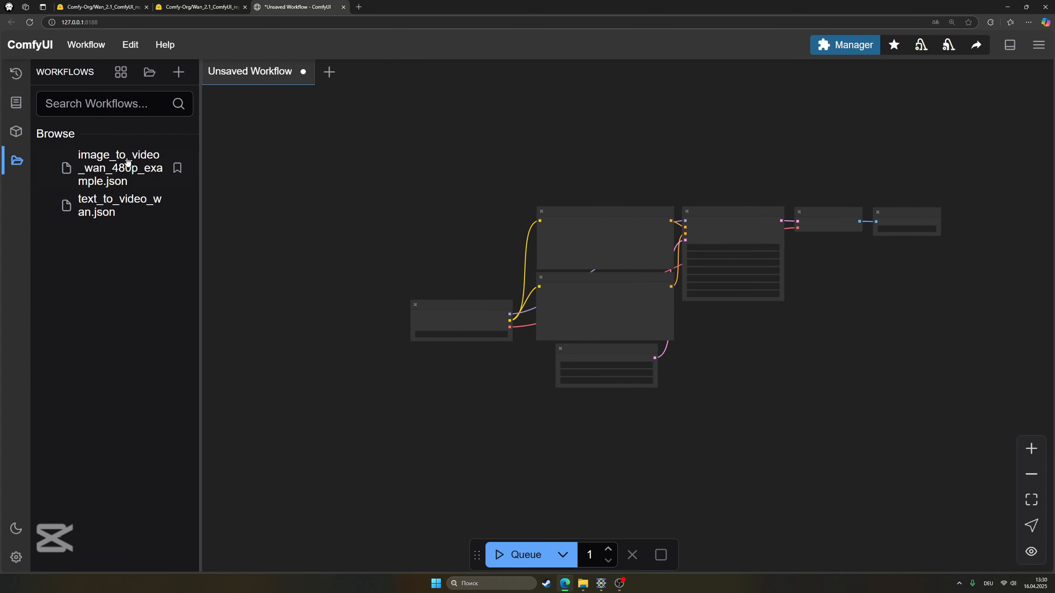
click(16, 160)
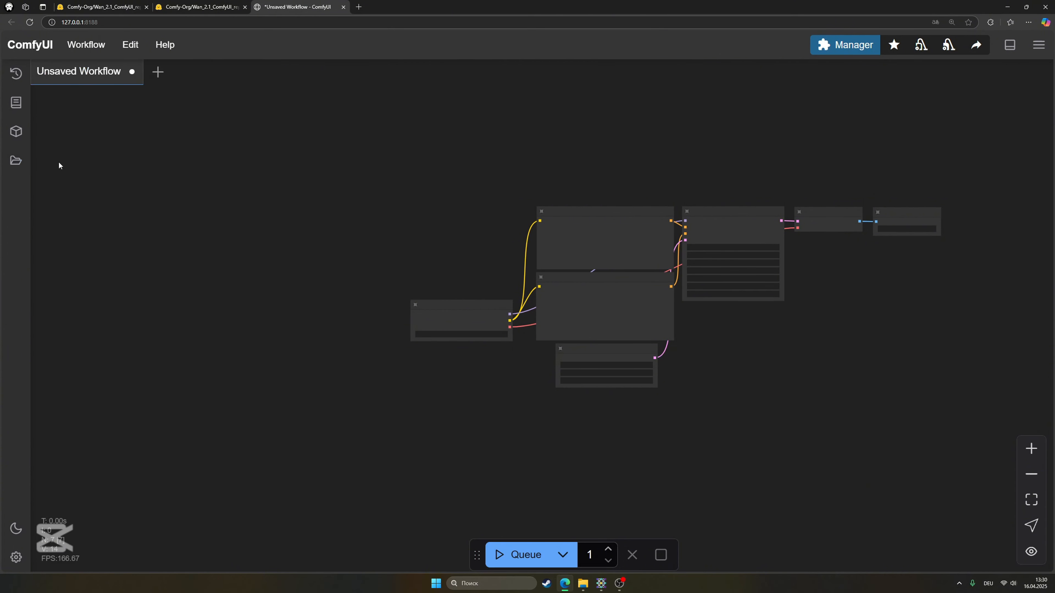
- Load the text_to_video_wan workflow file from the desktop into the ComfyUI canvas and restore the browser to full size
double_click(607, 4)
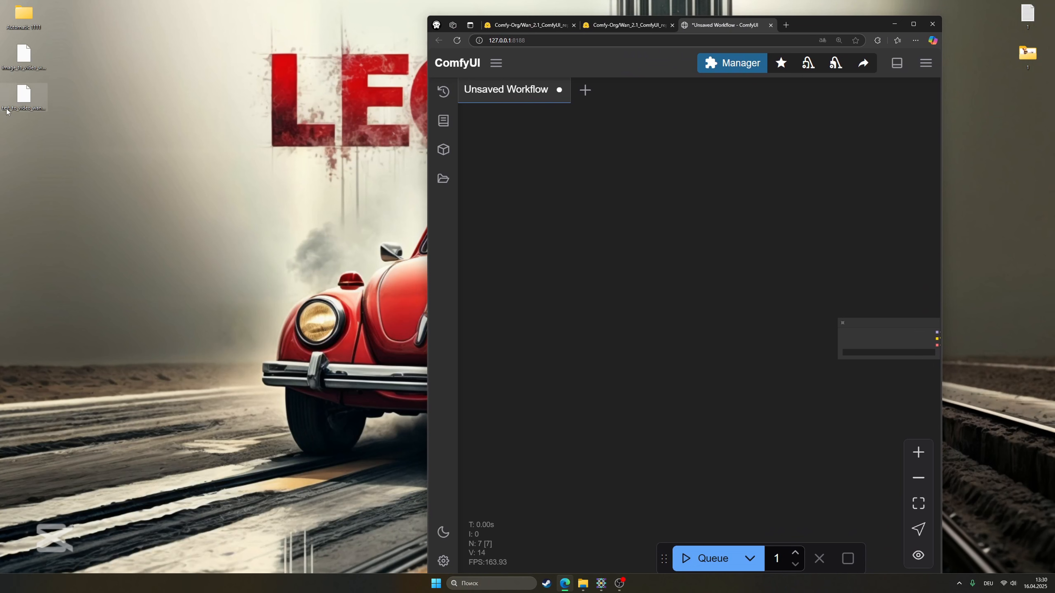
drag(24, 104, 696, 277)
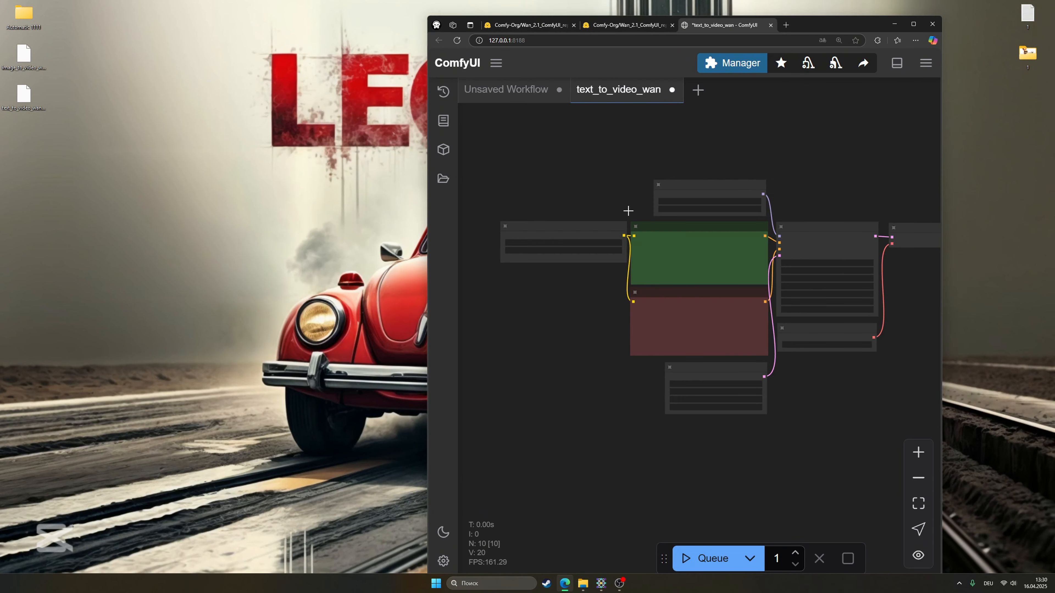
click(914, 26)
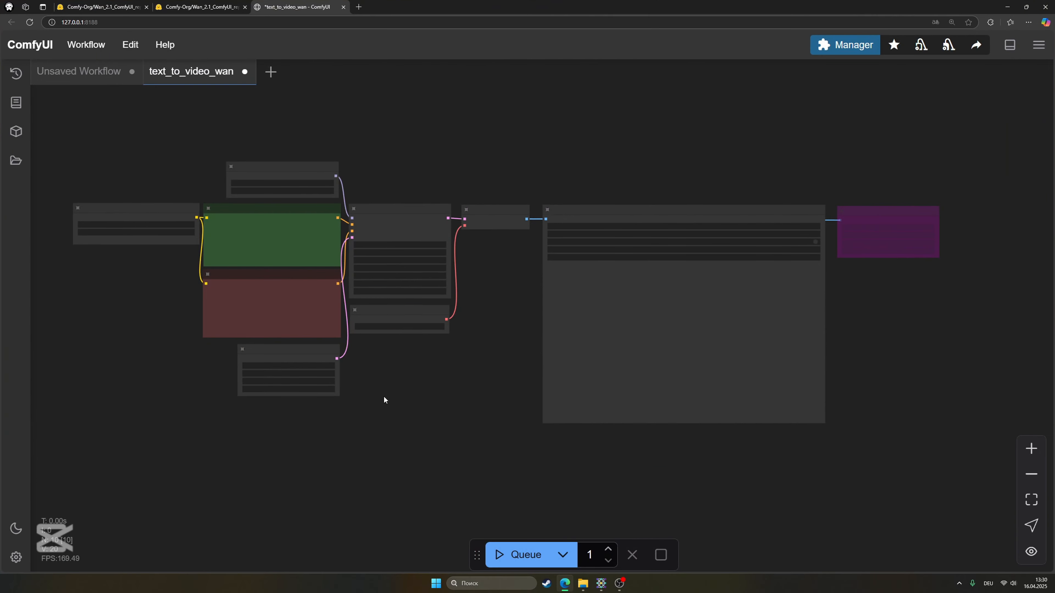
- Set the width in the EmptyHunyuanLatentVideo node to 480
scroll(133, 262, up, 3)
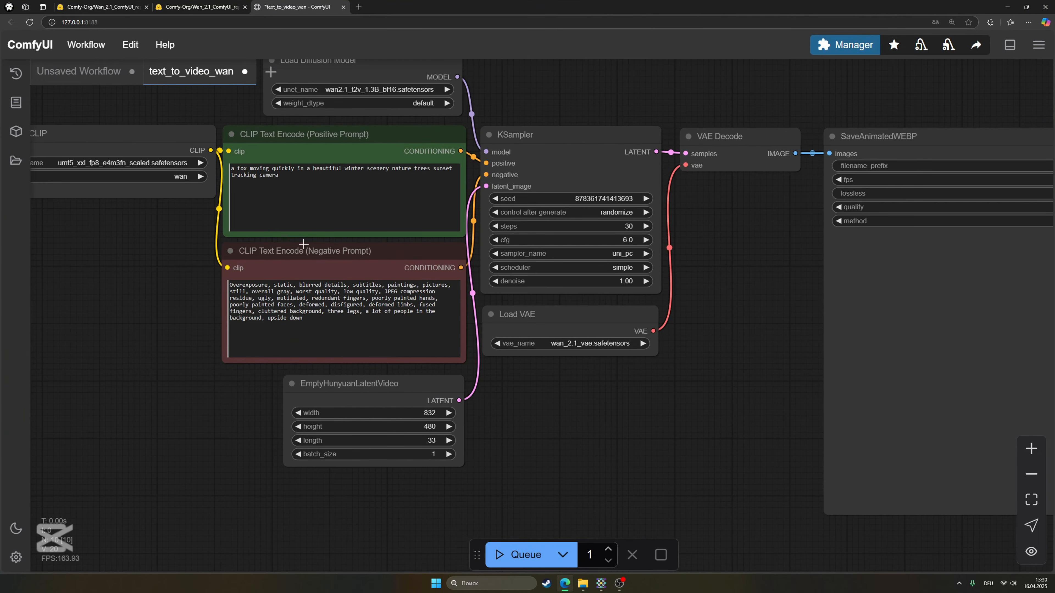
drag(140, 418, 125, 356)
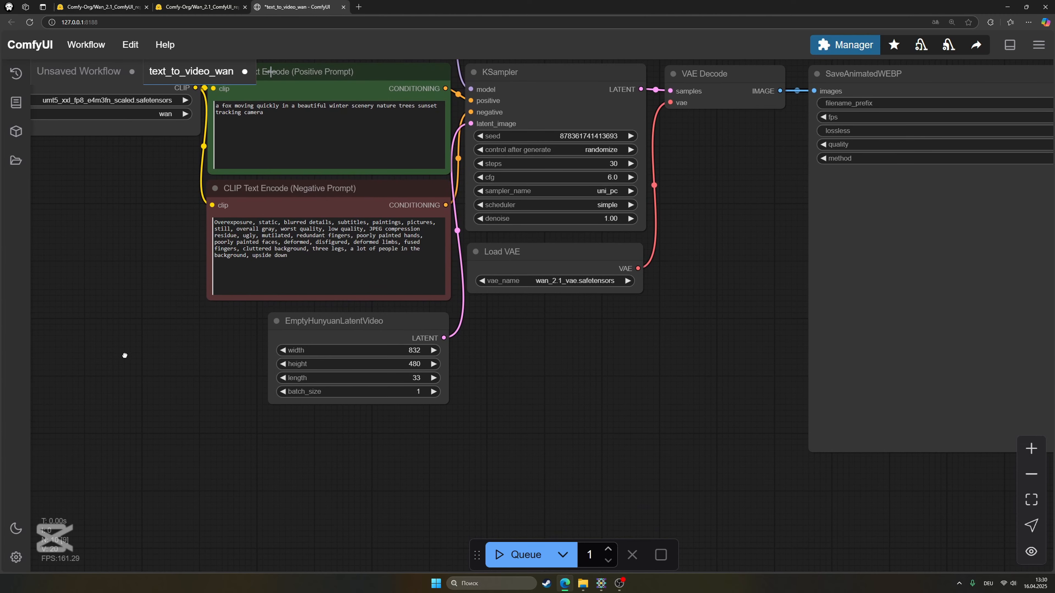
click(414, 351)
text(480)
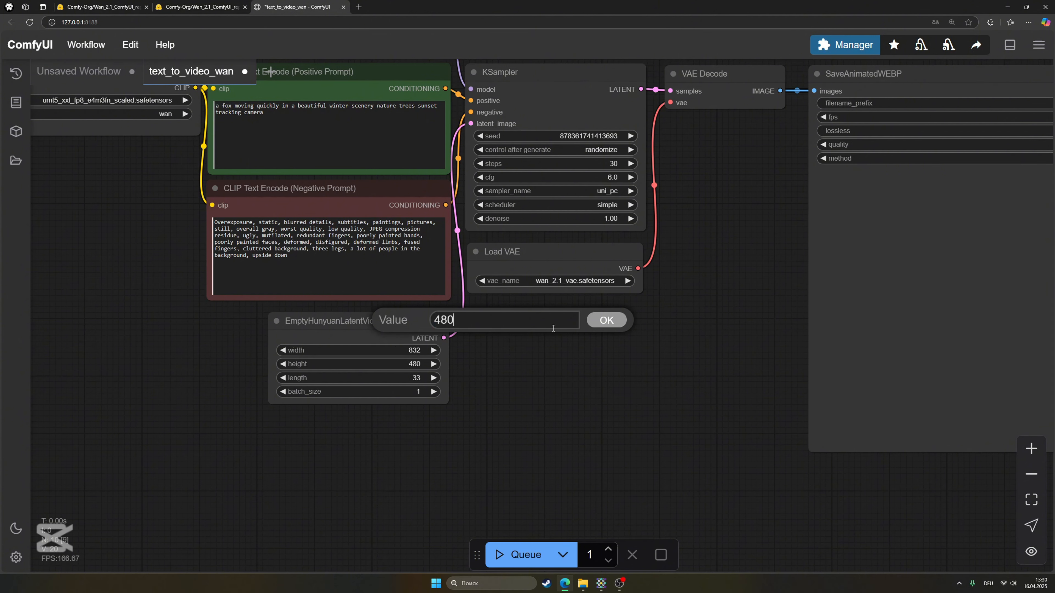
click(607, 320)
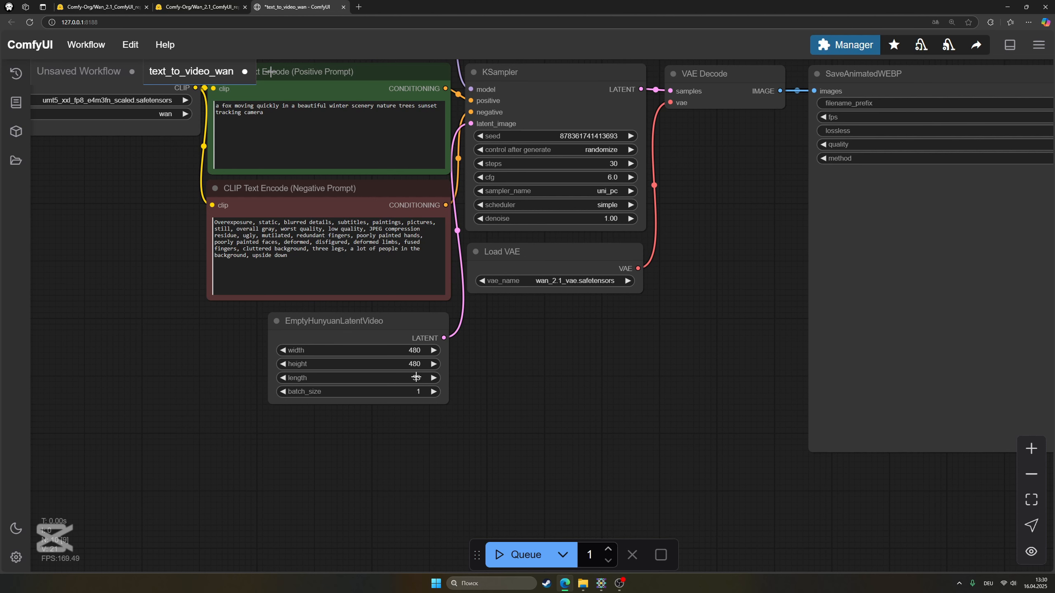
- Choose wan2.1_t2v_14B_fp8_e4m3fn.safetensors as the unet_name in the Load Diffusion Model node
drag(540, 401, 591, 451)
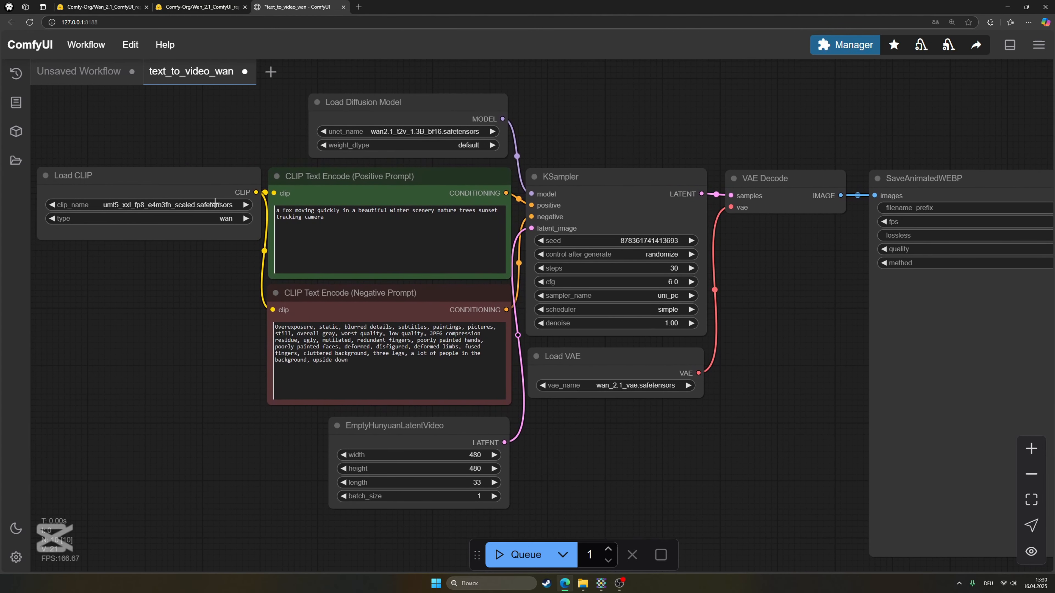
click(416, 132)
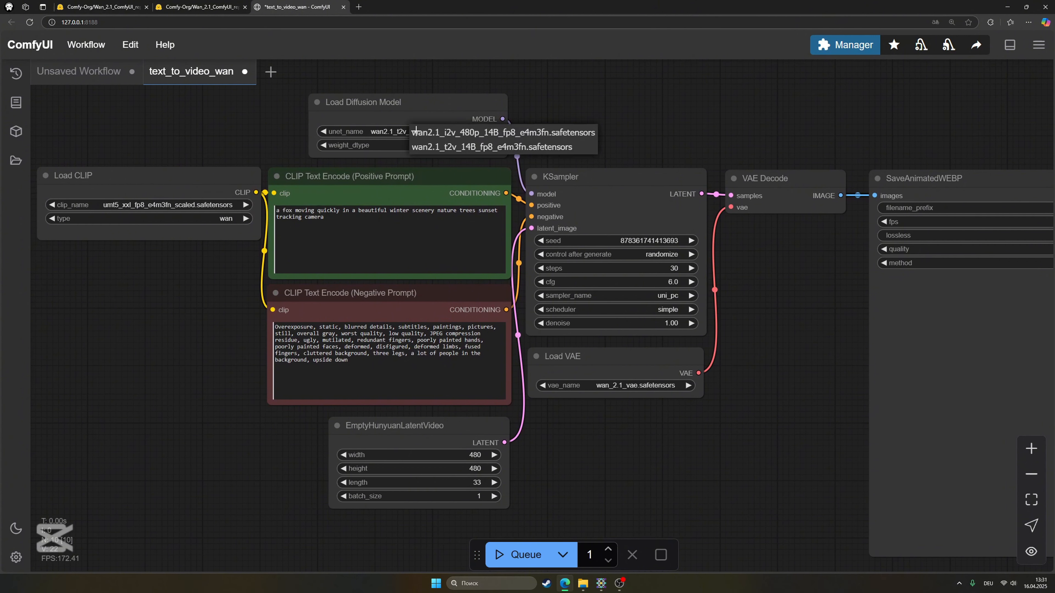
click(448, 147)
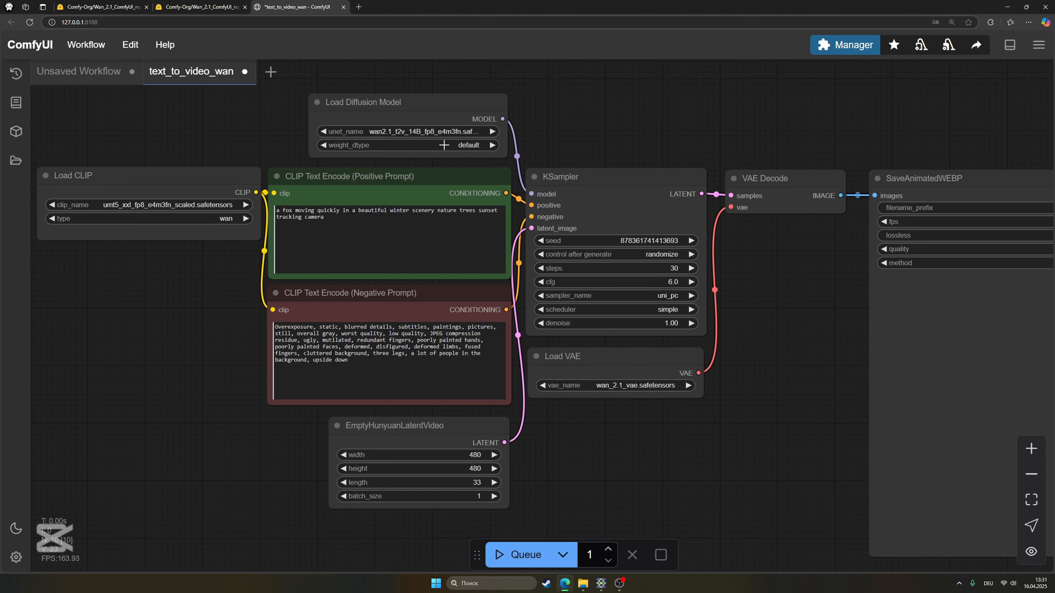
- Delete the SaveWEBM and SaveAnimatedWEBP output nodes from the text-to-video workflow
drag(761, 300, 690, 272)
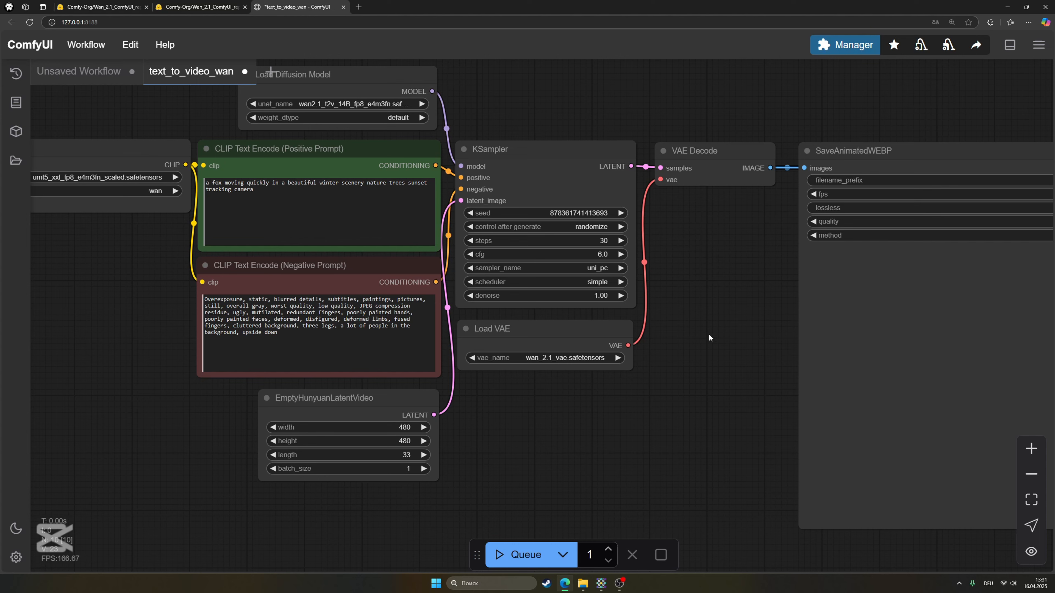
drag(682, 381, 348, 353)
scroll(537, 363, down, 4)
scroll(951, 360, up, 3)
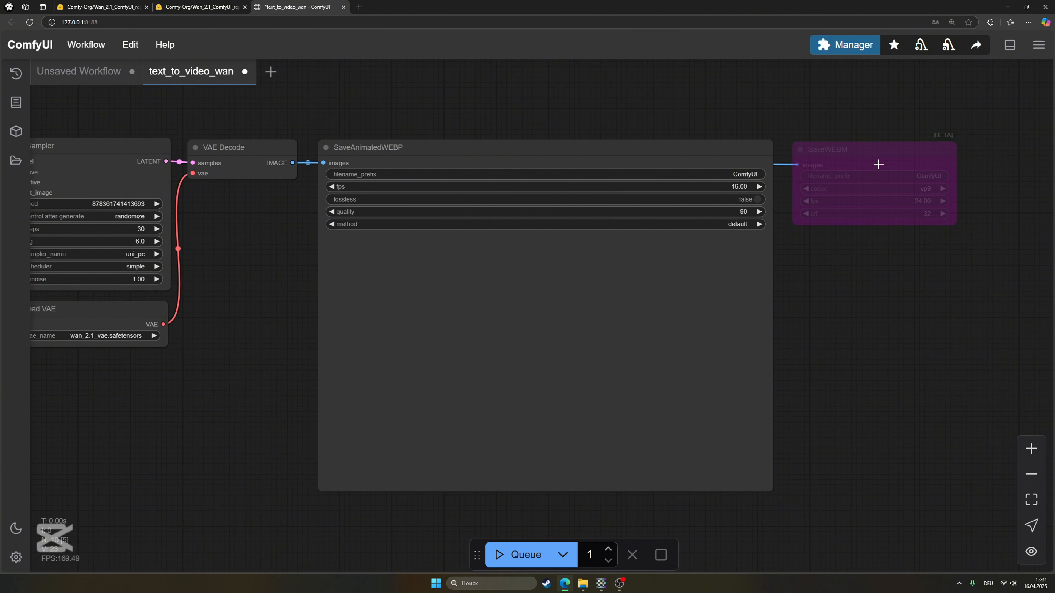
click(883, 150)
key(Delete)
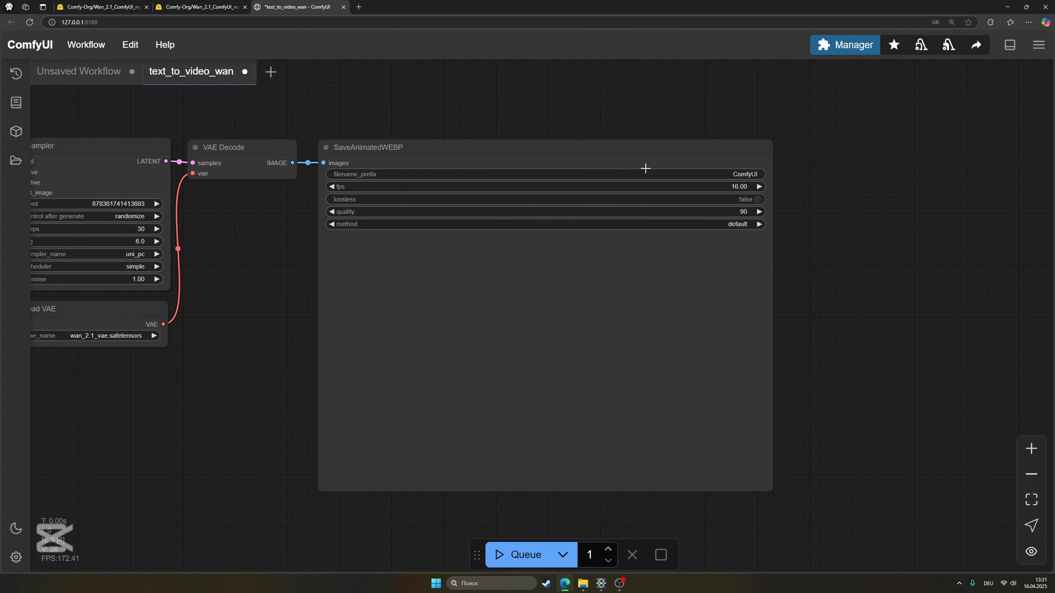
click(650, 148)
key(Delete)
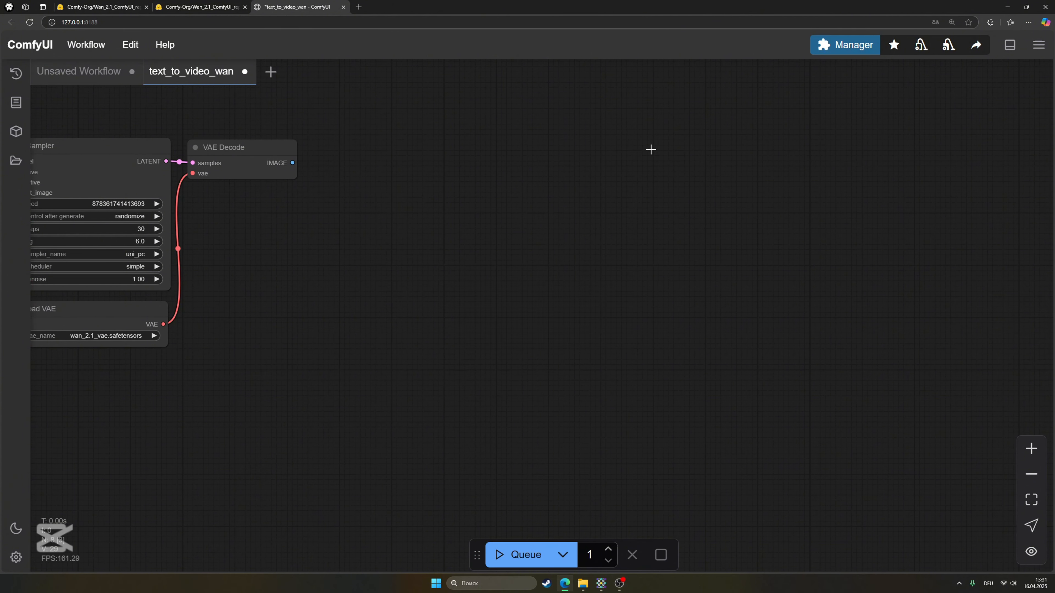
- Add the Video Combine node from comfyui-mixlab-nodes and connect VAE Decode's IMAGE output to its image_batch input
double_click(467, 201)
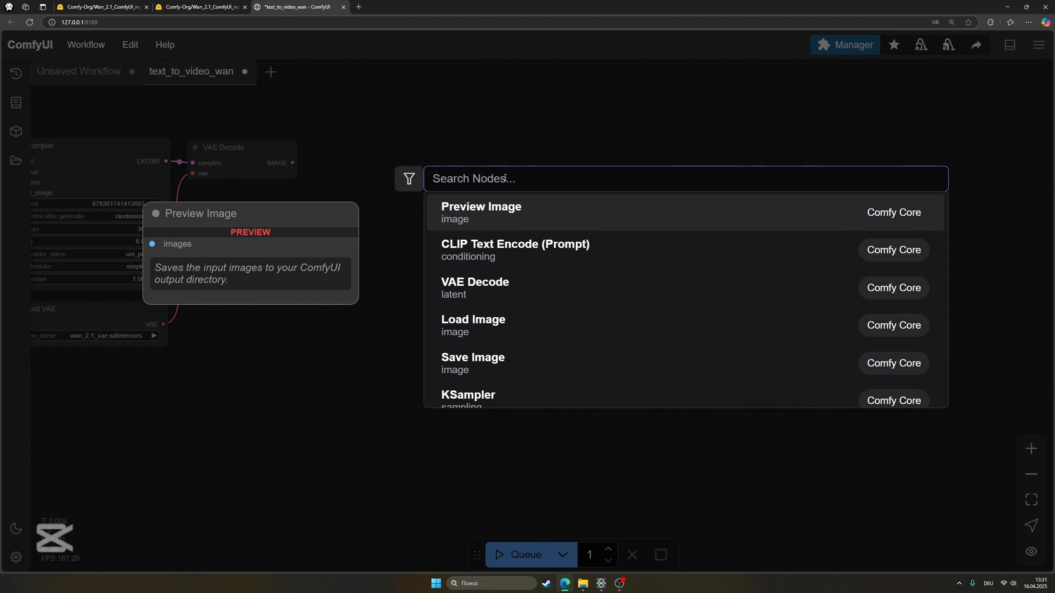
text(combi)
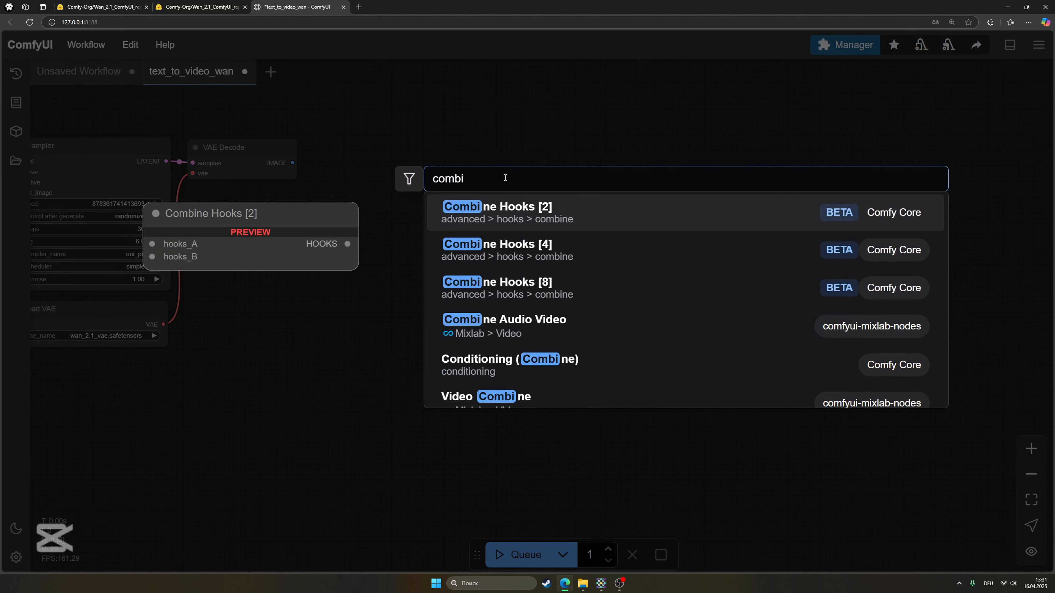
click(495, 394)
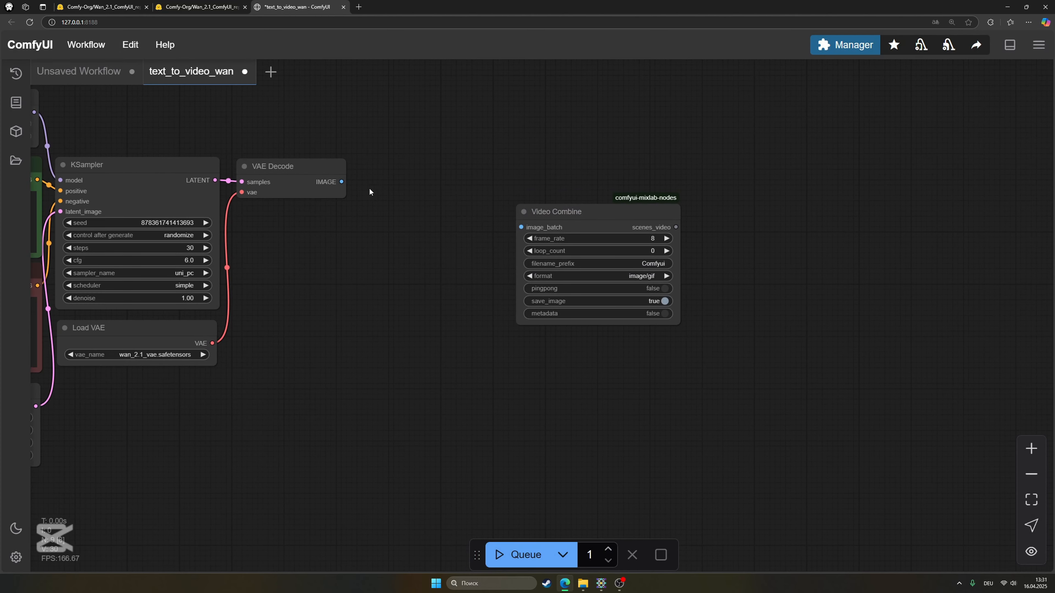
drag(342, 182, 521, 227)
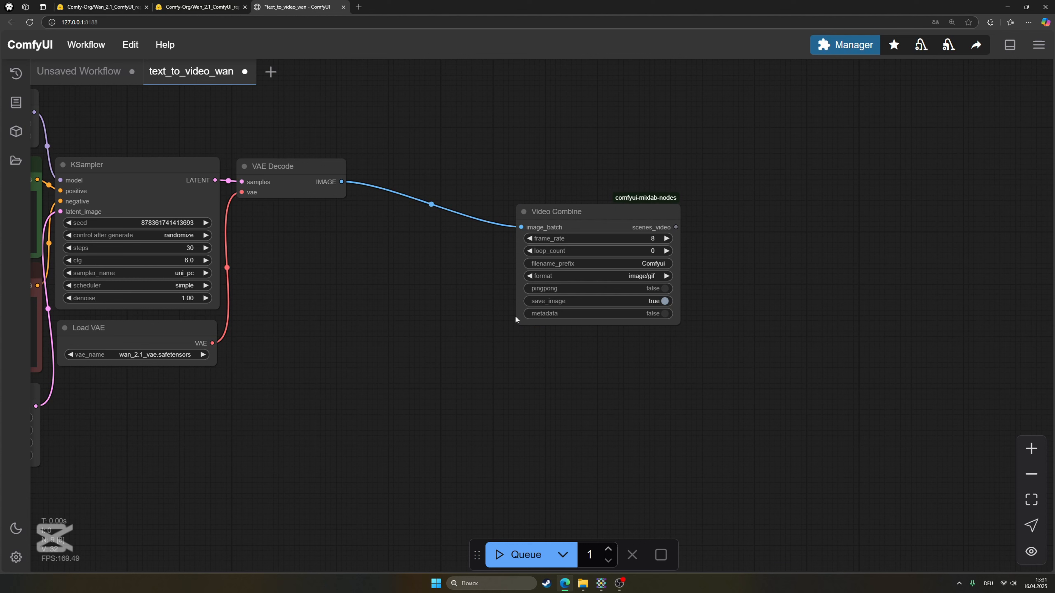
- Set the Video Combine node's frame_rate to 24 and its format to video/h264-mp4
click(647, 239)
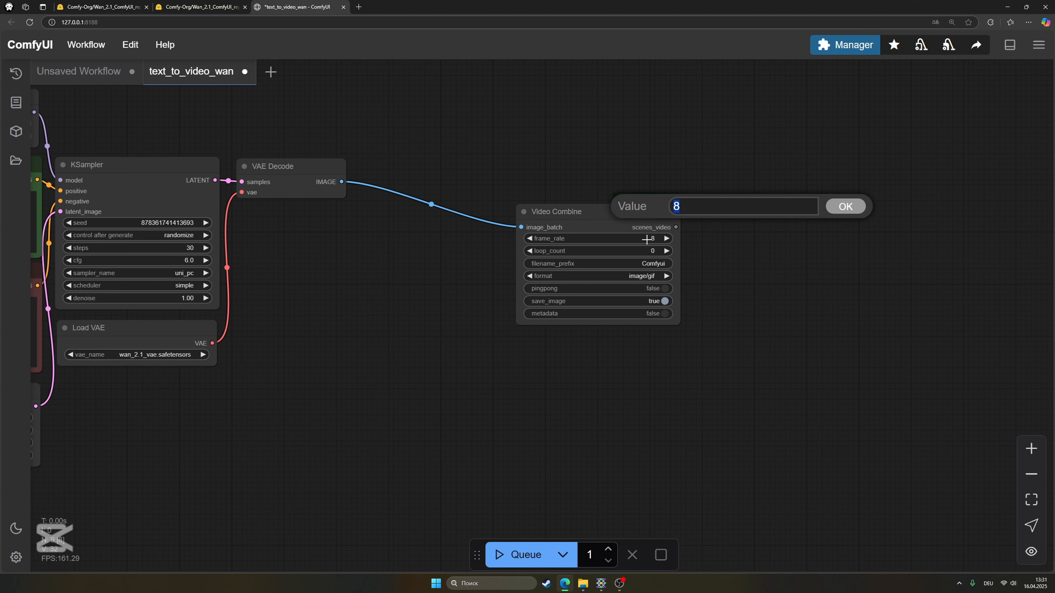
text(24)
click(846, 207)
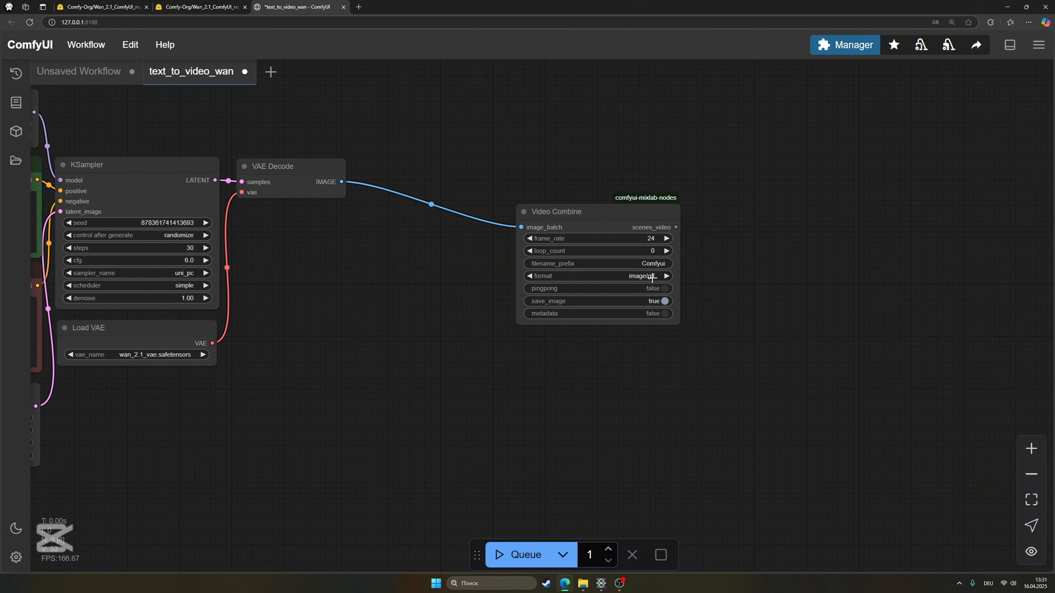
click(652, 276)
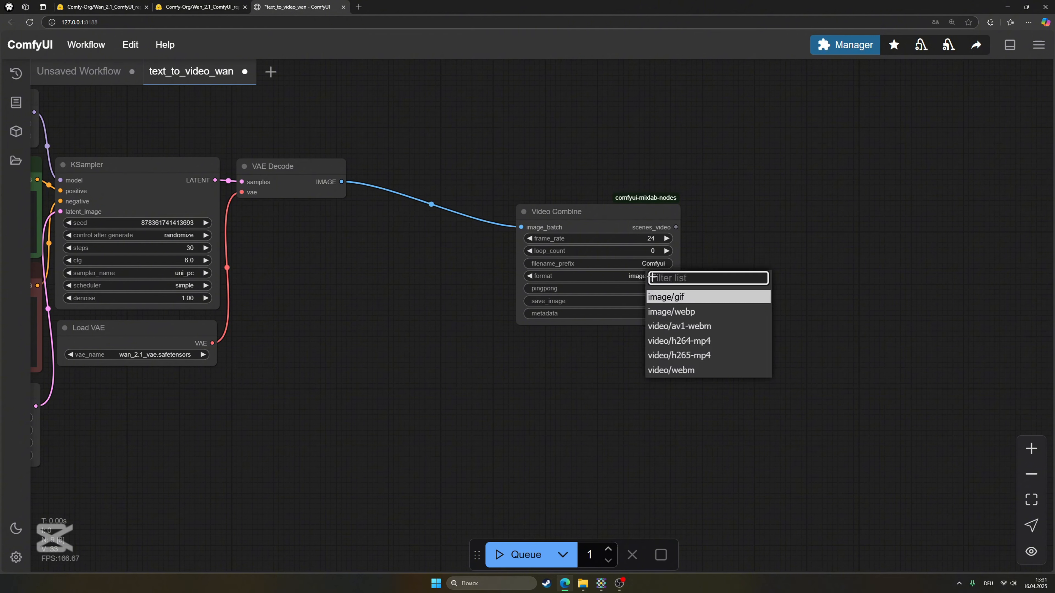
click(679, 340)
drag(447, 419, 697, 487)
drag(248, 547, 154, 423)
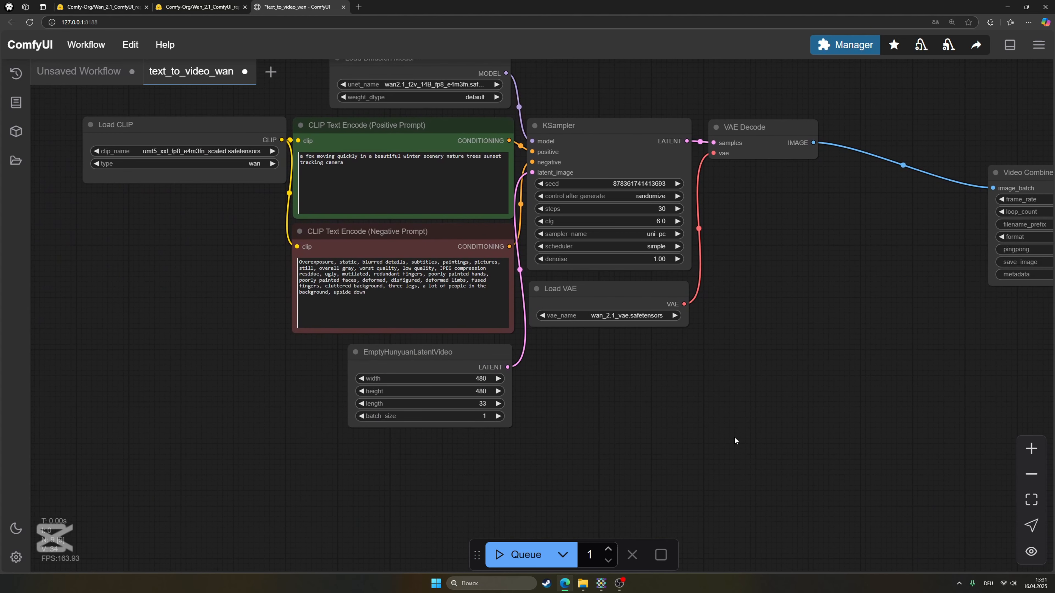
drag(681, 416, 744, 528)
drag(873, 403, 796, 346)
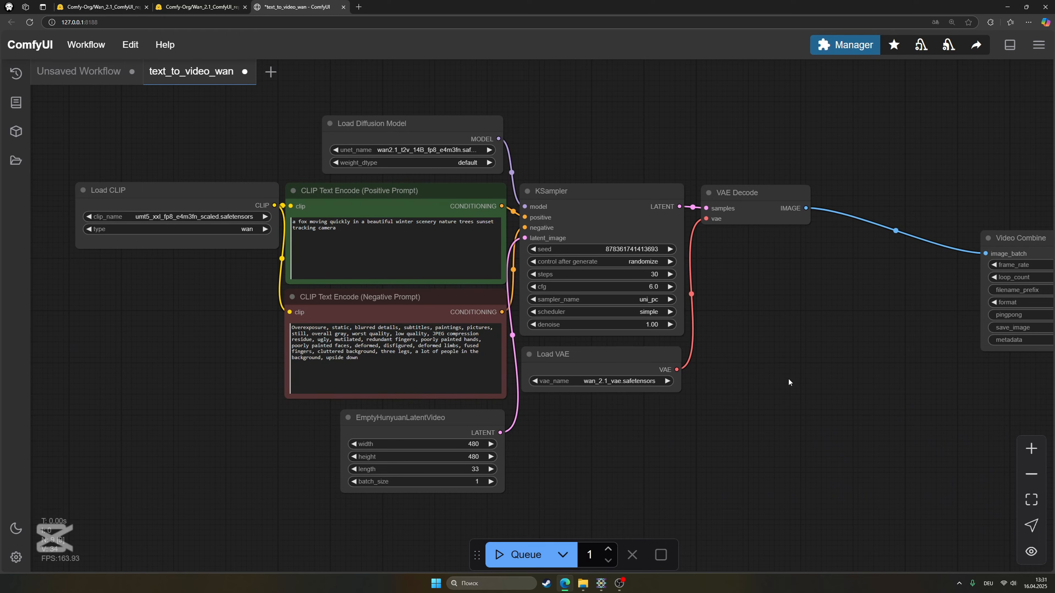
drag(731, 378, 727, 404)
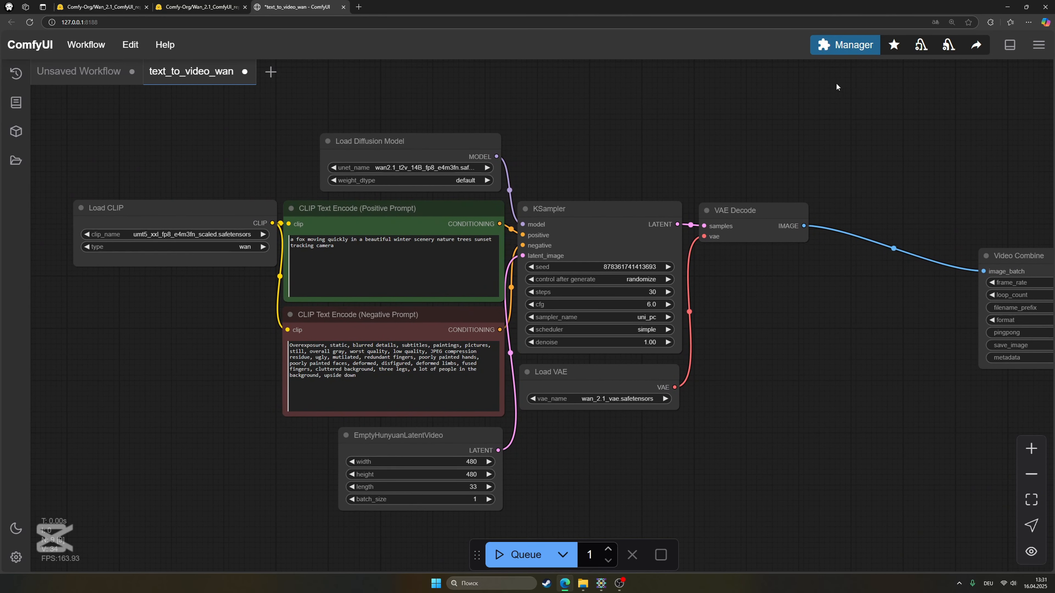
- Load the image_to_video_wan_480p_example workflow file from the desktop into ComfyUI and restore the browser to full size
double_click(445, 7)
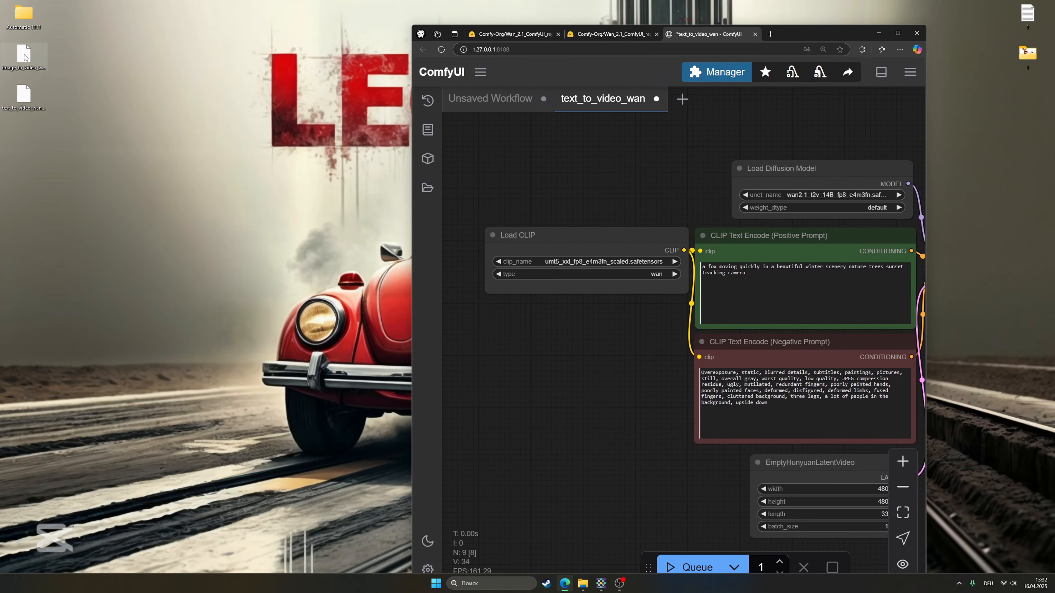
drag(17, 61, 700, 301)
click(897, 33)
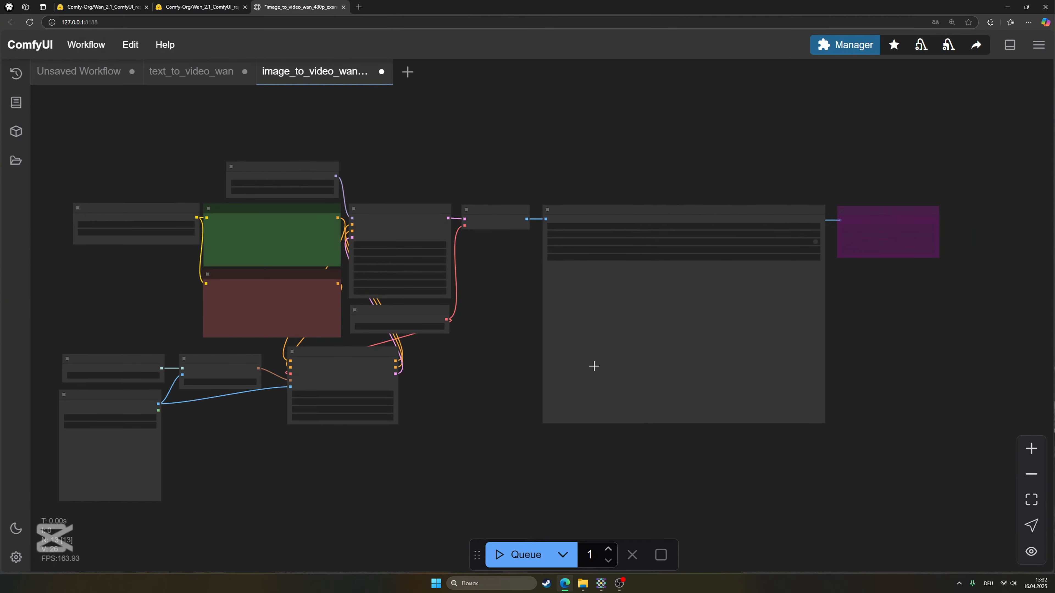
- Delete the SaveWEBM and SaveAnimatedWEBP output nodes from the image-to-video workflow
scroll(539, 395, up, 1)
drag(653, 408, 798, 412)
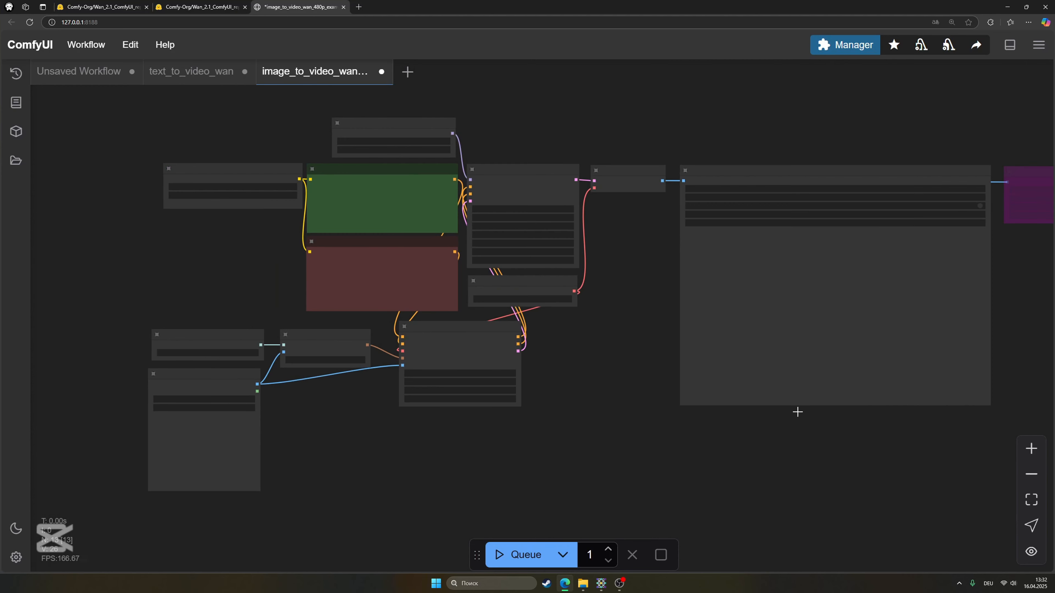
scroll(926, 270, up, 4)
click(946, 127)
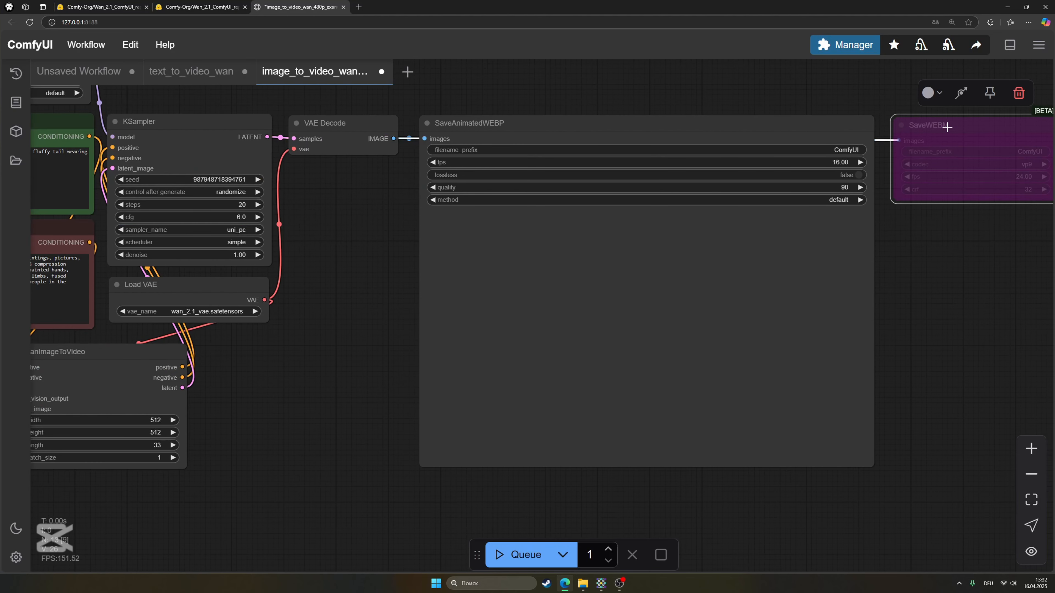
key(Delete)
click(683, 123)
key(Delete)
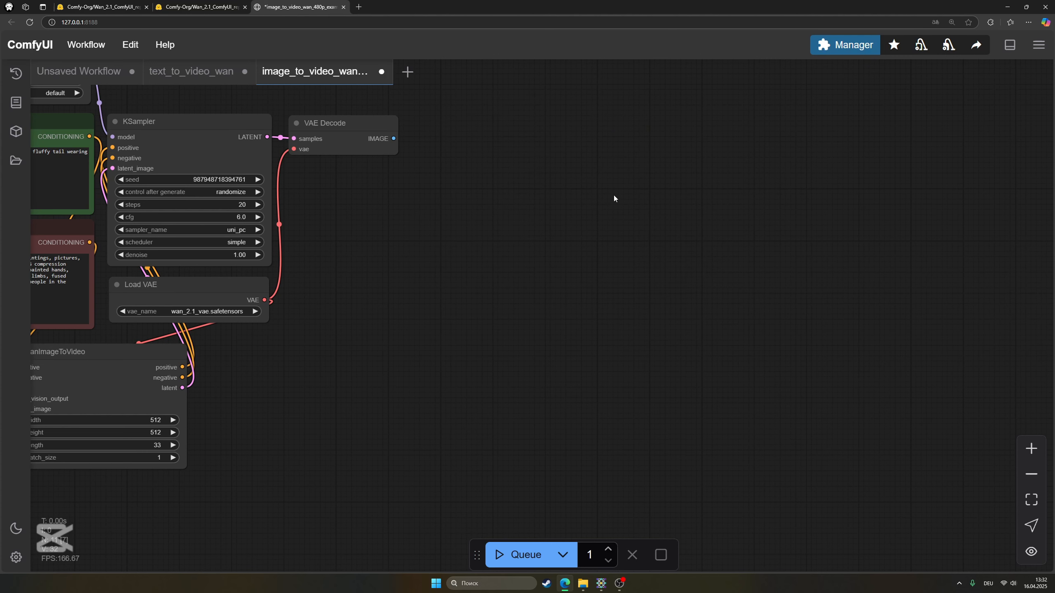
- Add a Video Combine node from comfyui-mixlab-nodes to the image-to-video workflow and connect its image_batch input to VAE Decode's IMAGE output
double_click(614, 196)
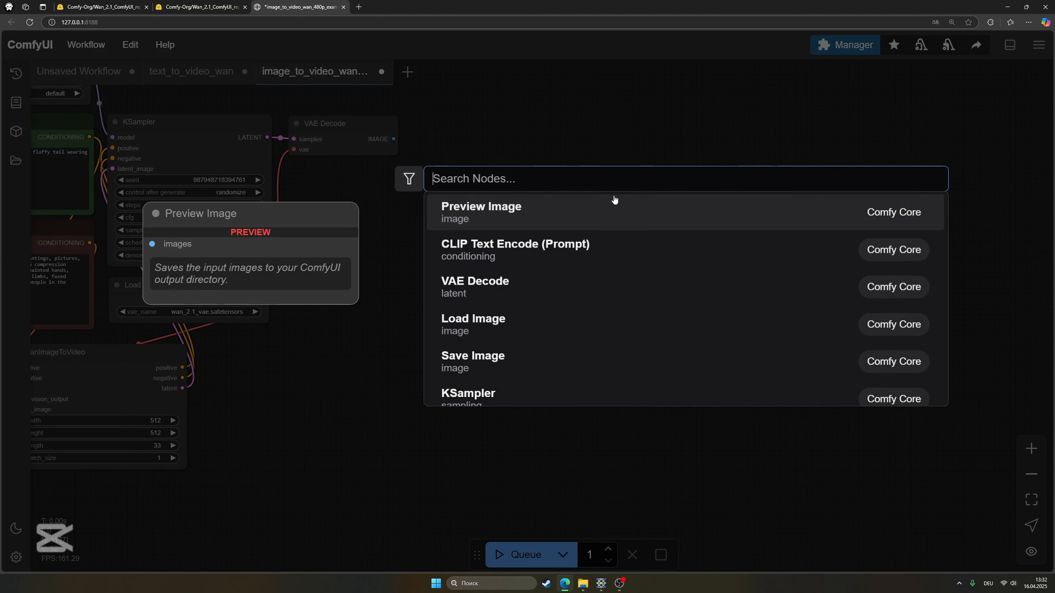
text(comb)
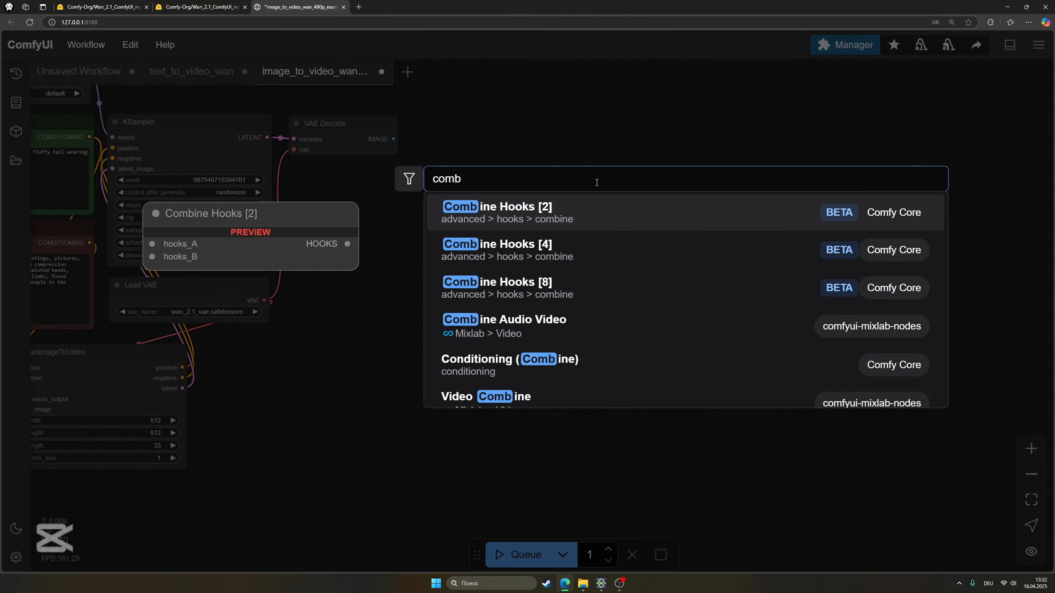
click(501, 403)
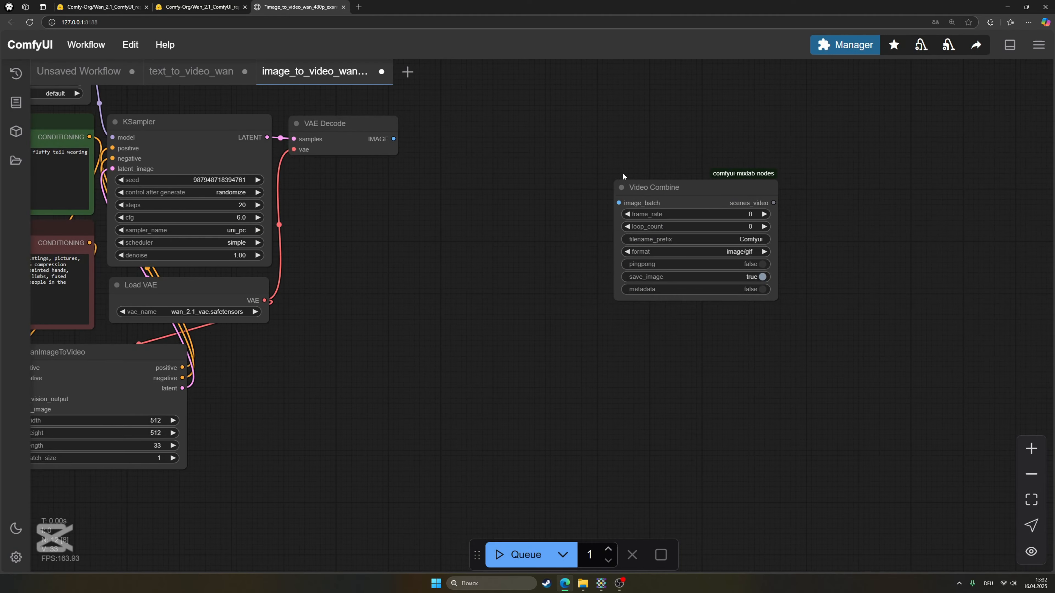
drag(619, 203, 394, 139)
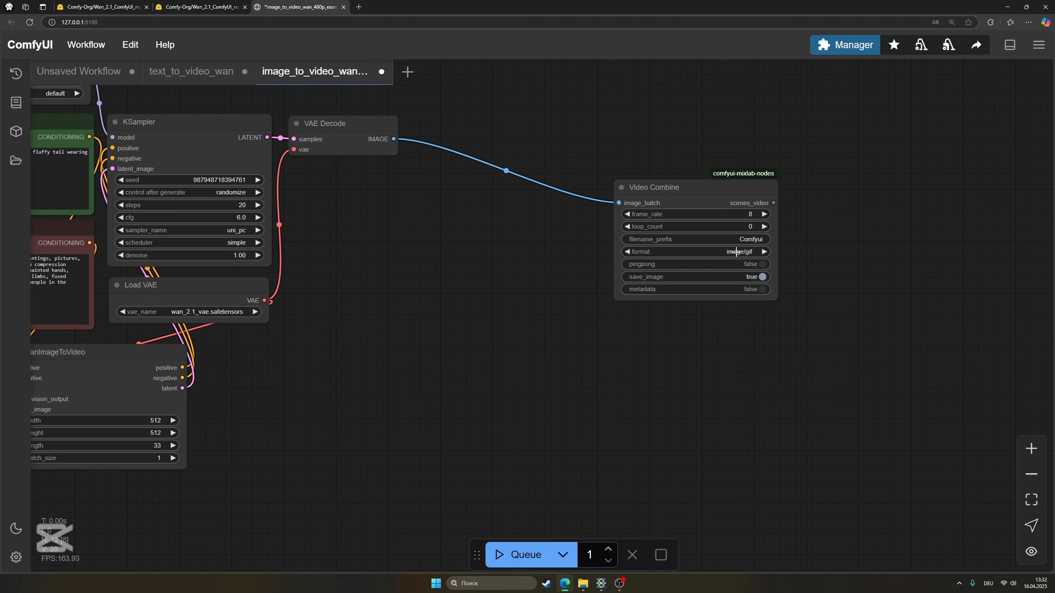
- Set frame_rate to 24 and format to video/h264-mp4 on the image-to-video workflow's Video Combine node
click(752, 214)
text(2)
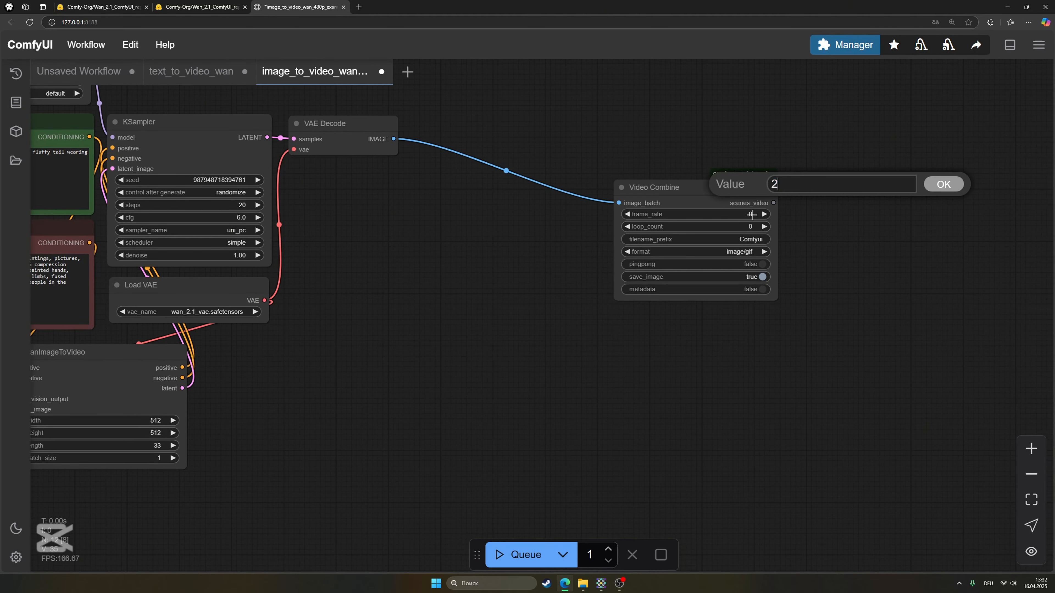
text(4)
click(943, 183)
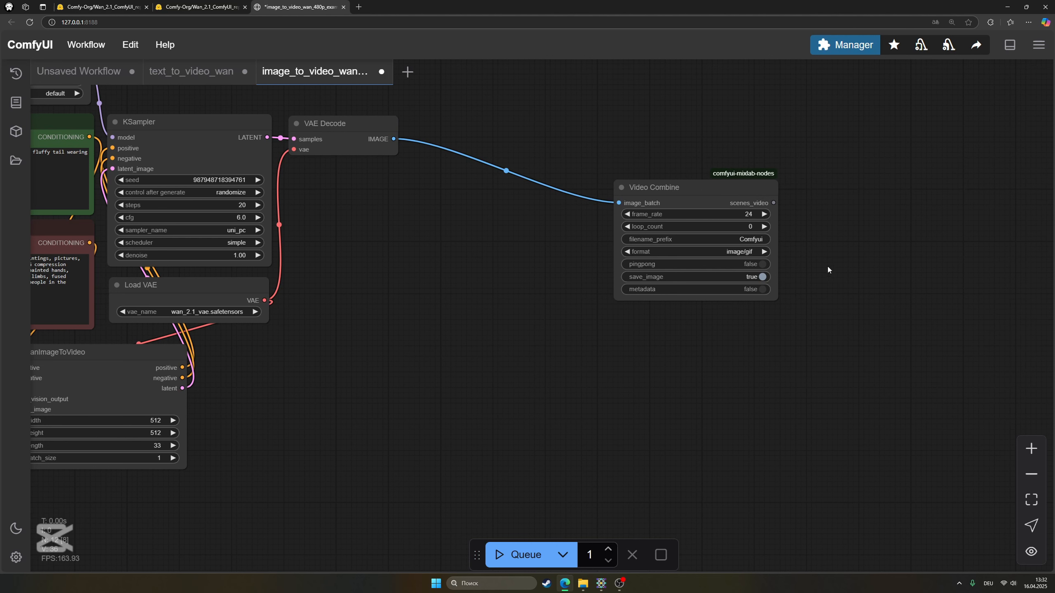
click(738, 252)
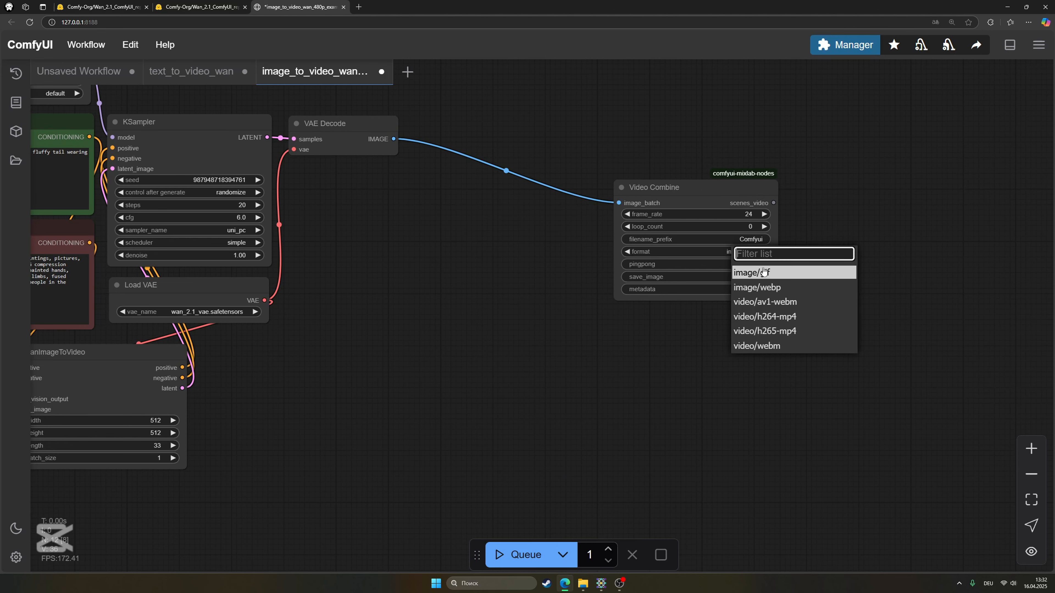
click(764, 317)
- View the image files available for upload in the Load Image node and close the file chooser without picking one
scroll(617, 391, left, 10)
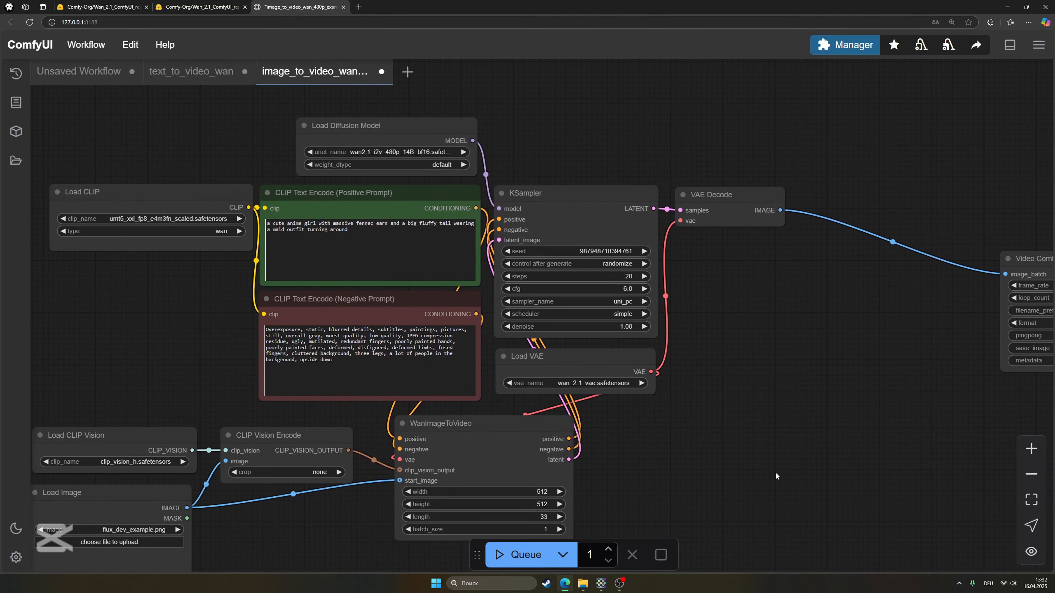
scroll(502, 430, down, 5)
scroll(598, 443, left, 8)
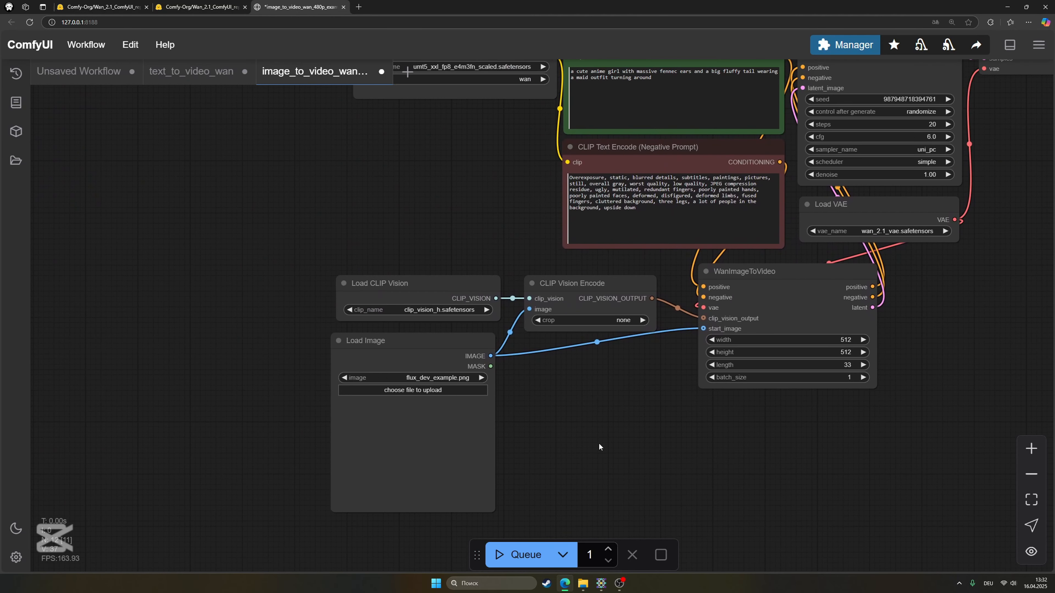
click(417, 391)
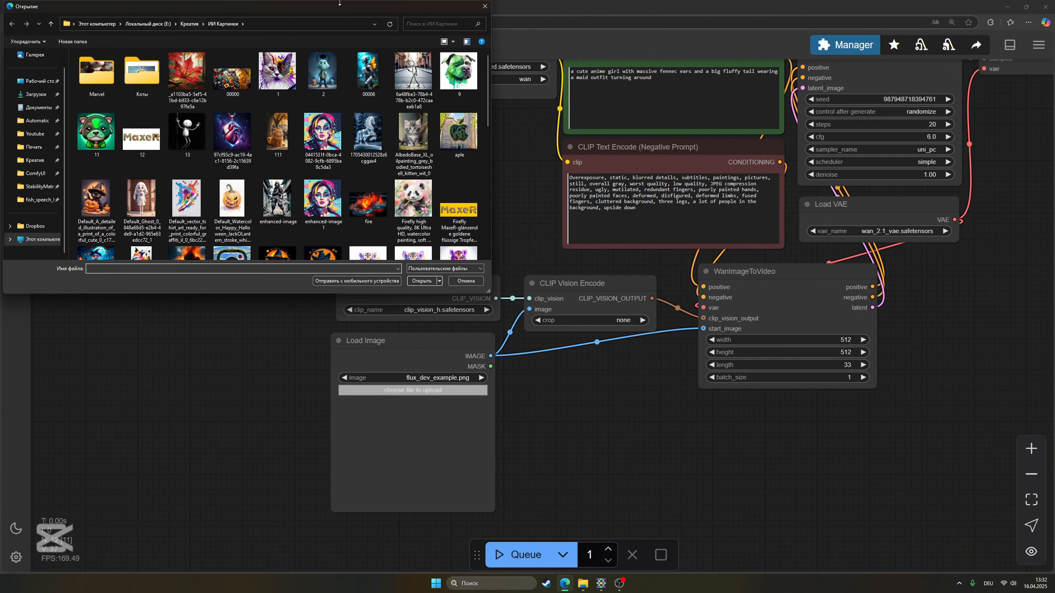
click(486, 8)
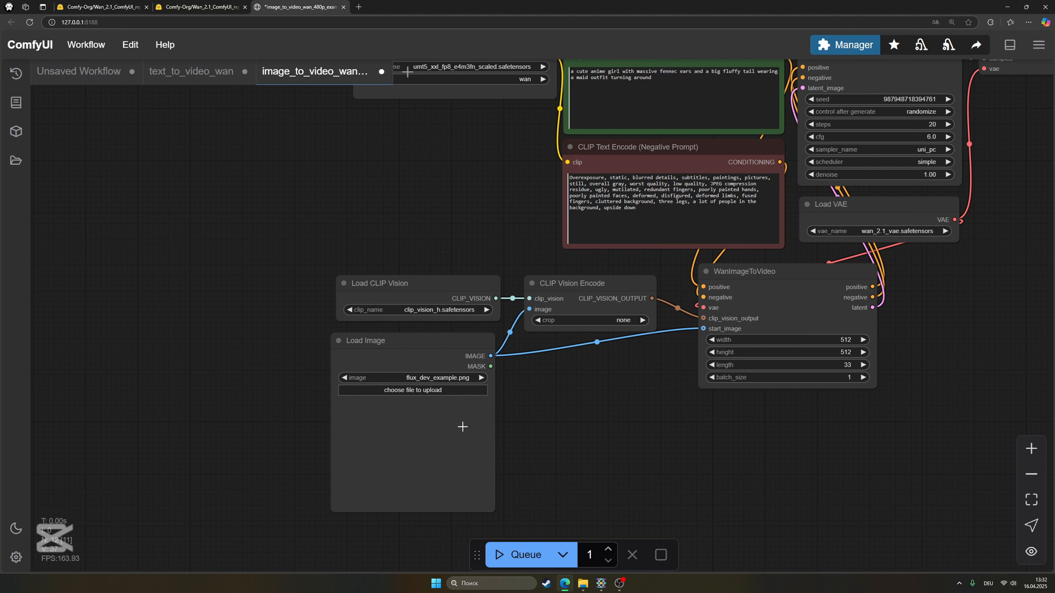
drag(655, 451, 559, 523)
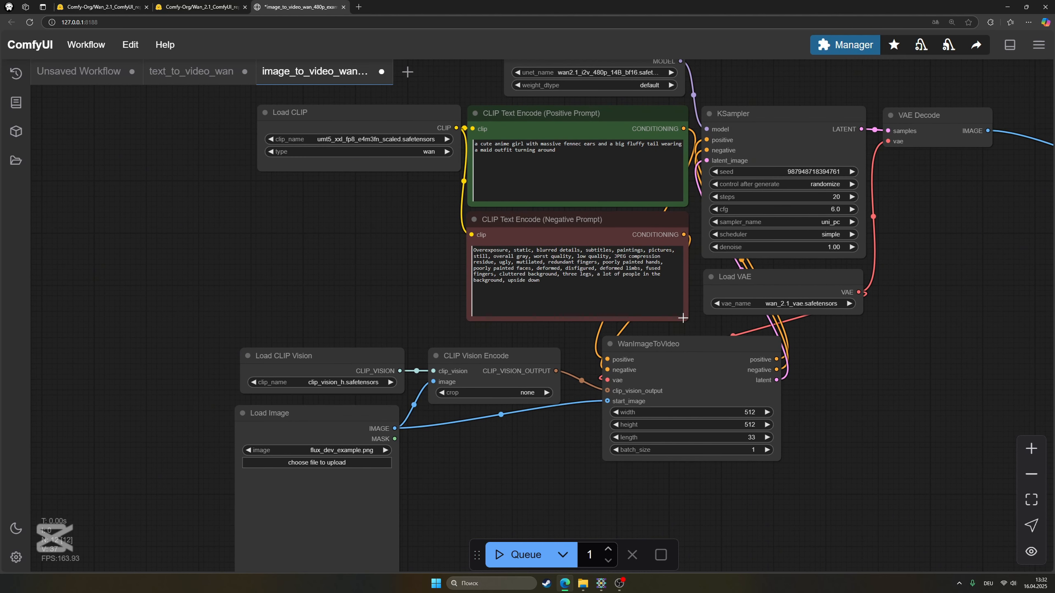
drag(874, 410, 726, 273)
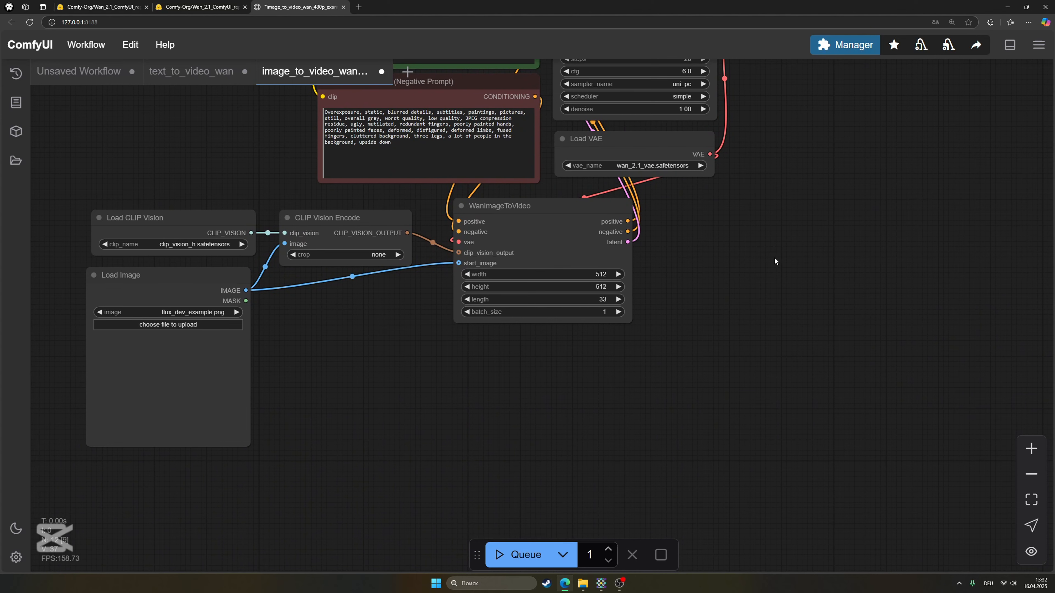
scroll(774, 261, down, 5)
scroll(698, 300, up, 7)
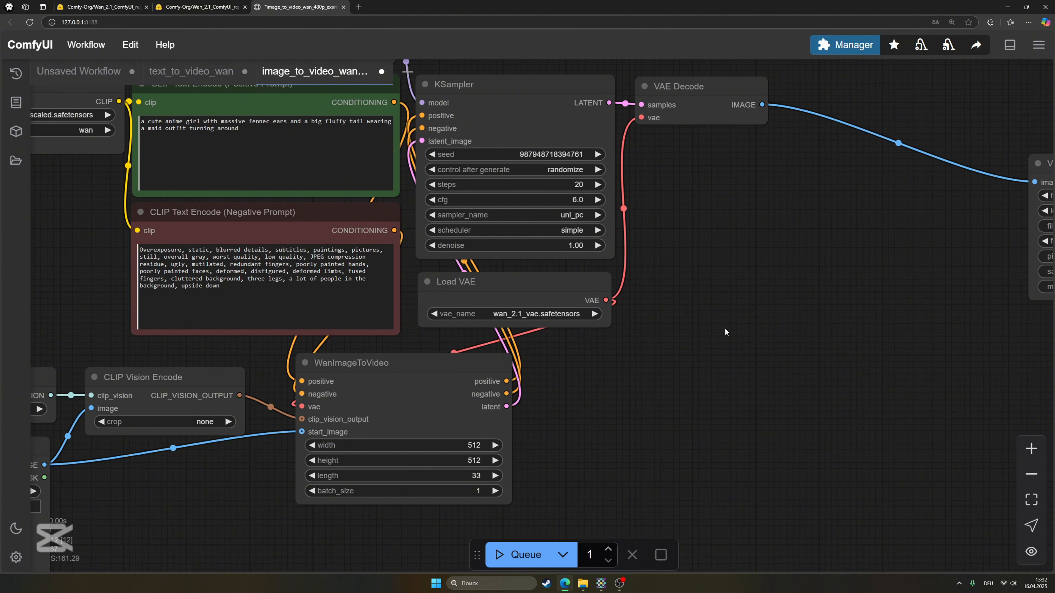
scroll(725, 332, down, 1)
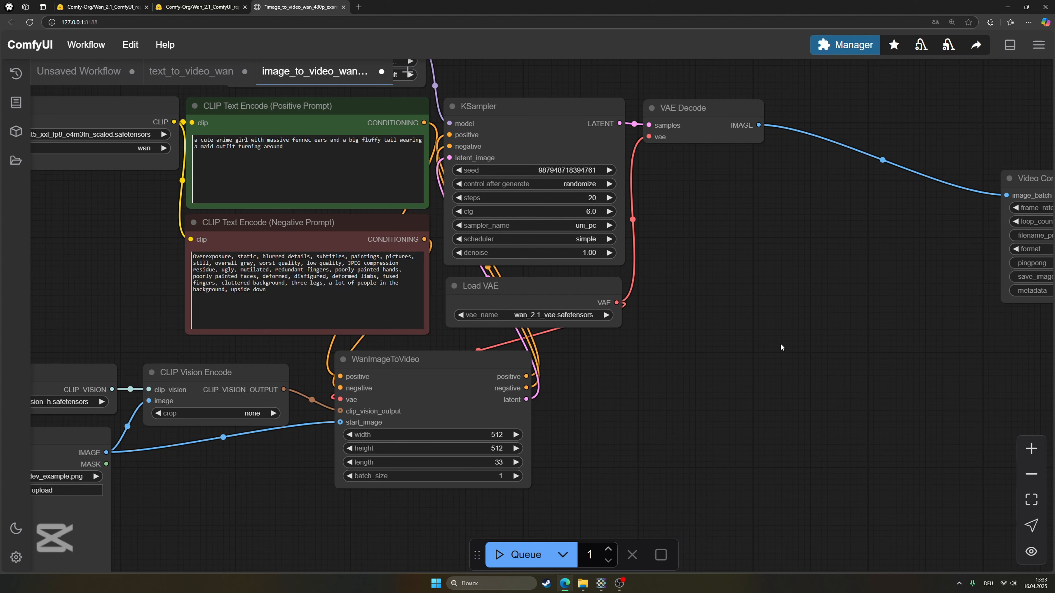
scroll(780, 343, down, 2)
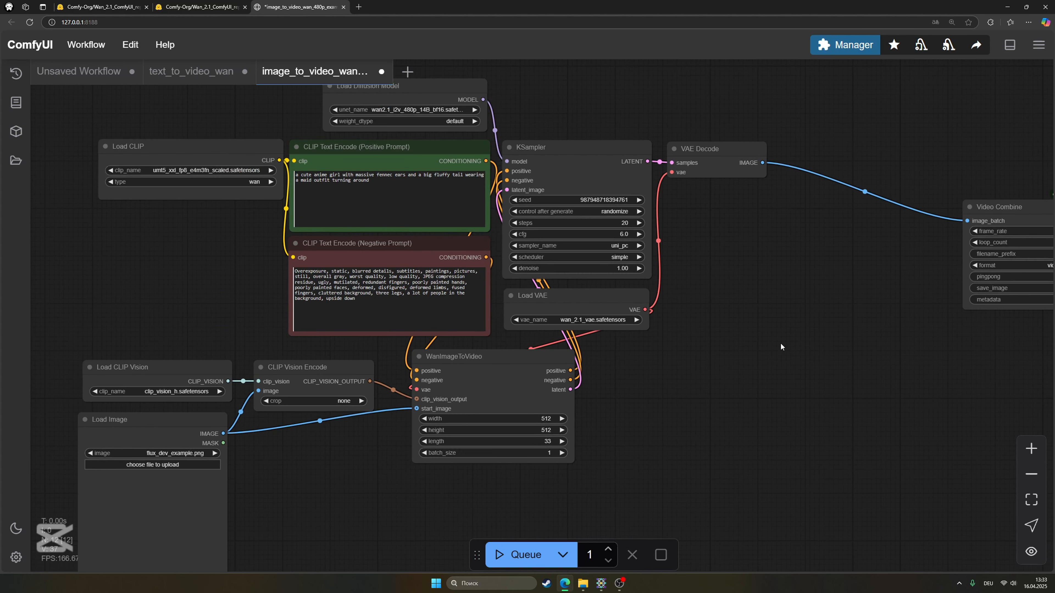